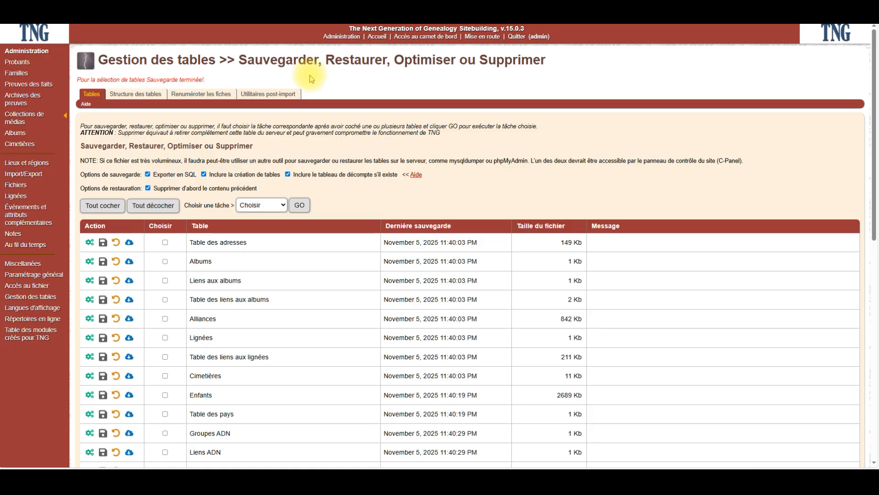
# Log out of the TNG administration and connect to the saved FTP entry for the genealogy website in FileZilla
pyautogui.click(520, 39)
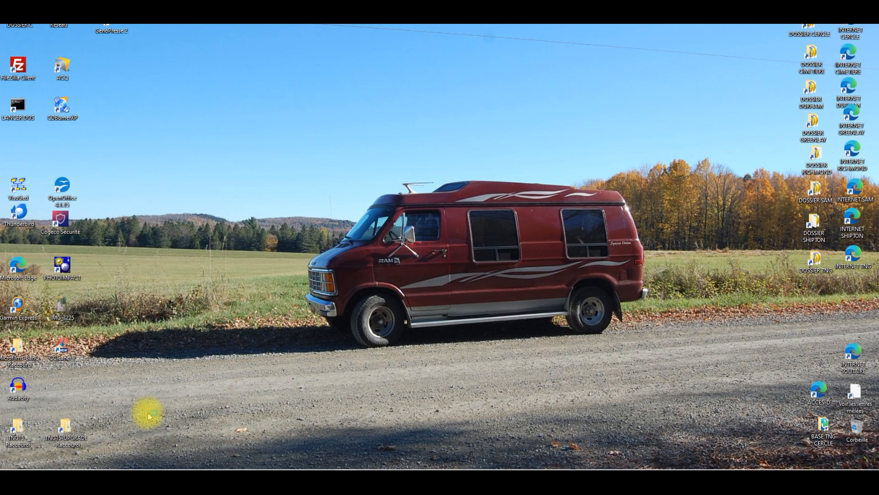
pyautogui.moveTo(167, 467)
pyautogui.click(279, 462)
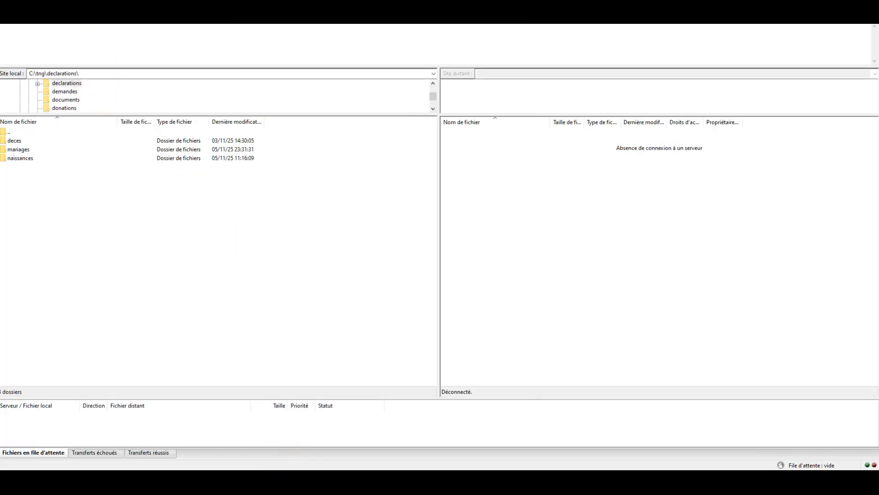
pyautogui.click(8, 2)
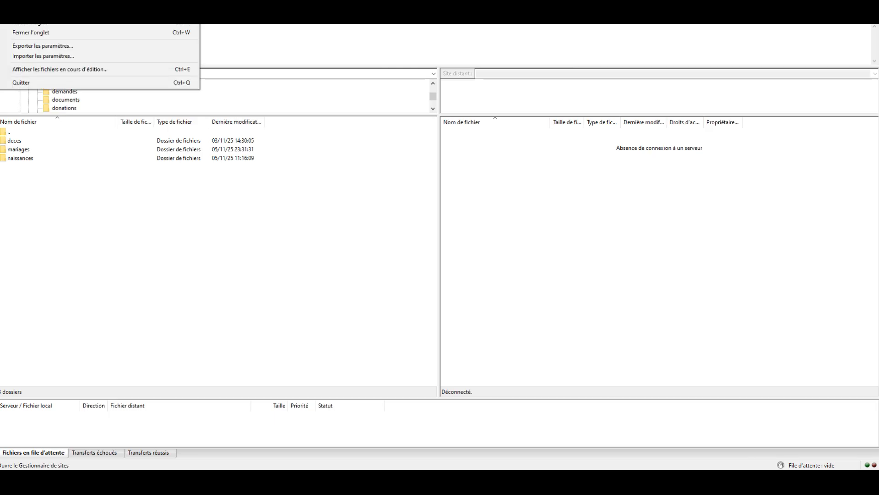
pyautogui.click(27, 4)
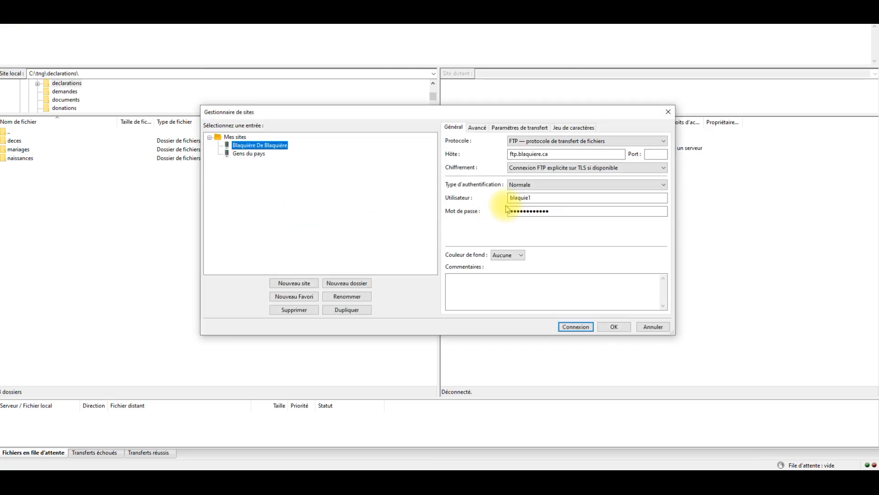
pyautogui.click(576, 328)
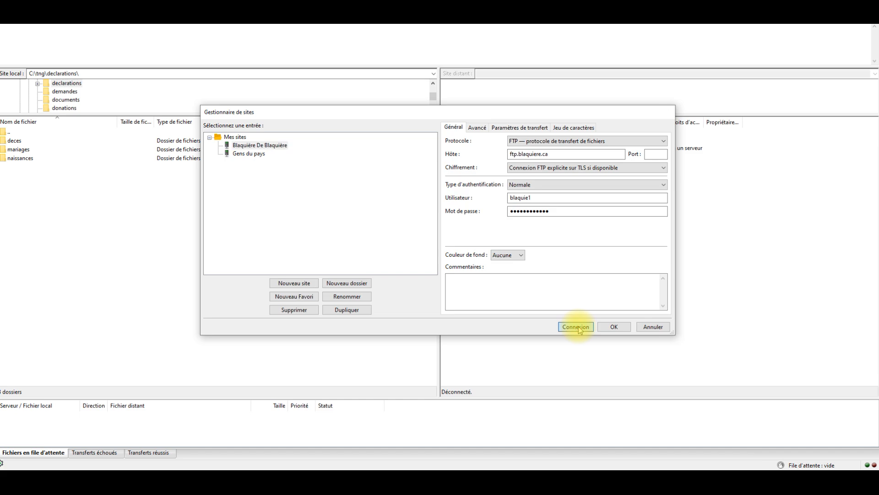
# Open the remote folder /public_html/tng/coffre and the matching local folder C:\tng\coffre
pyautogui.doubleClick(462, 341)
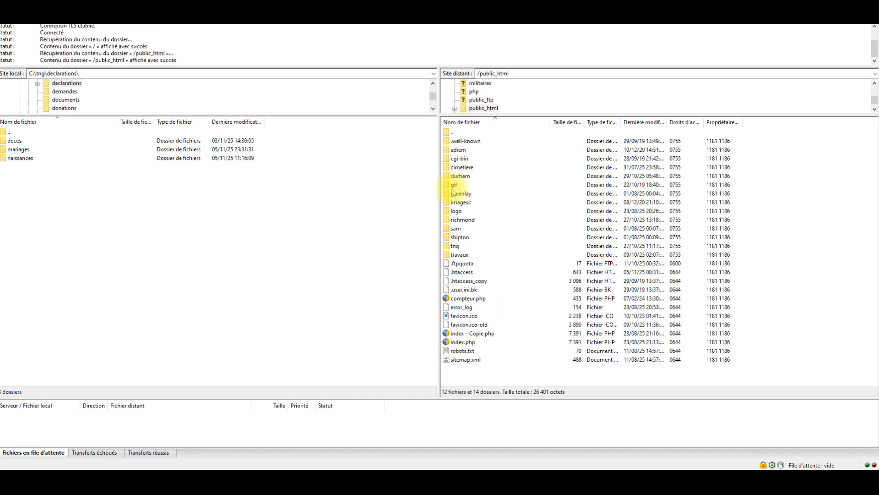
pyautogui.doubleClick(456, 247)
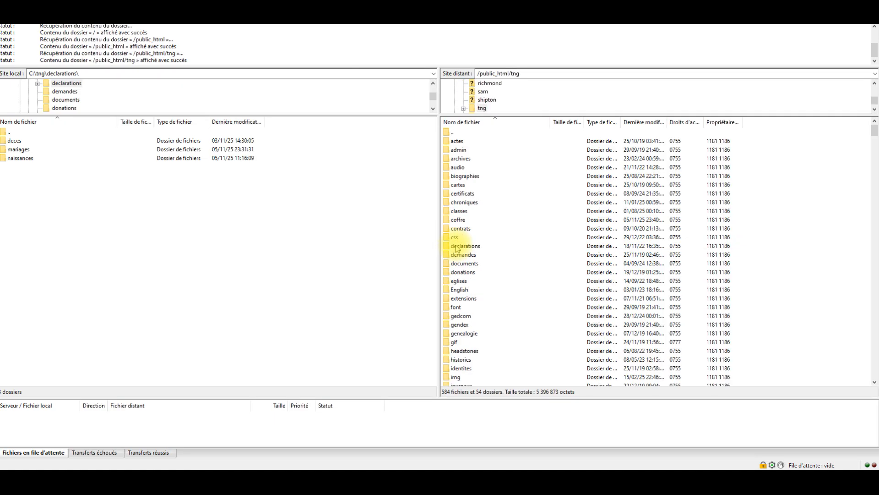
pyautogui.doubleClick(458, 221)
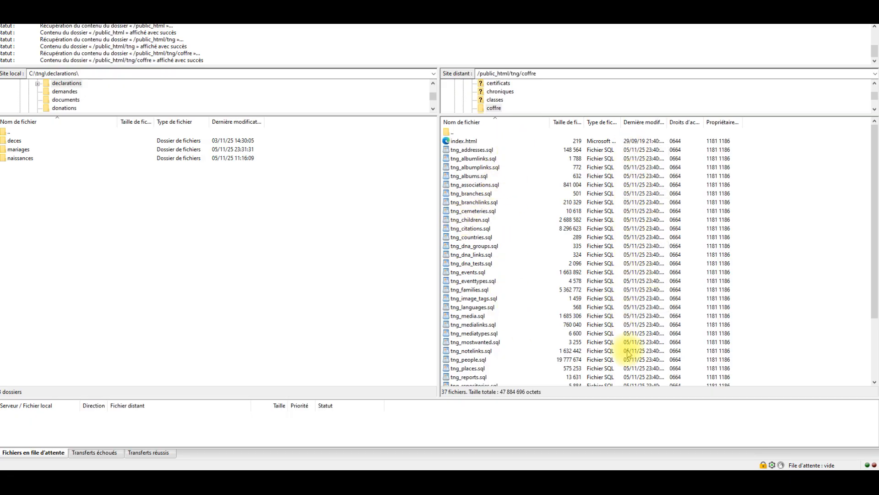
pyautogui.click(3, 131)
pyautogui.doubleClick(4, 132)
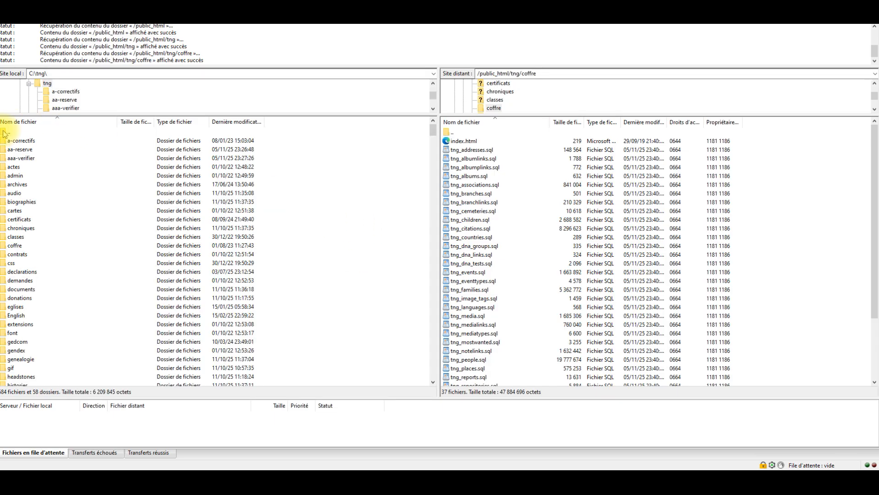
pyautogui.doubleClick(11, 246)
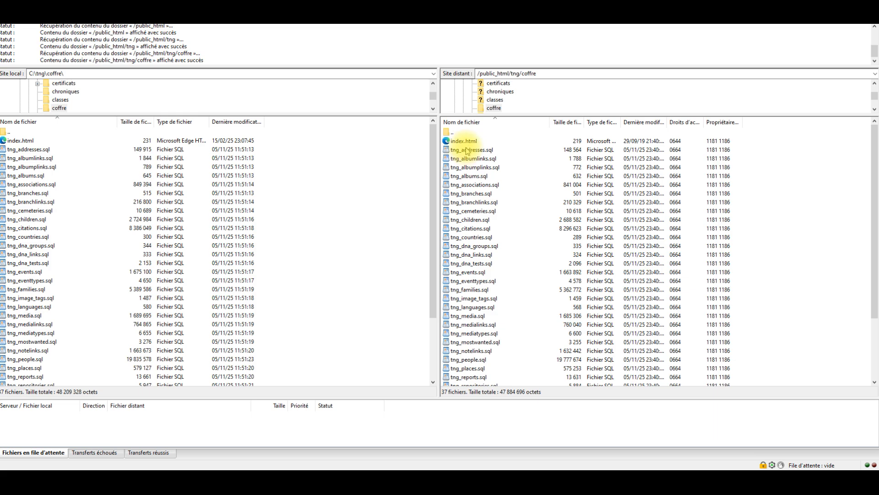
# Download all the SQL table files from tng_addresses.sql to tng_xnotes.sql into the local coffre folder, always replacing existing files
pyautogui.click(472, 151)
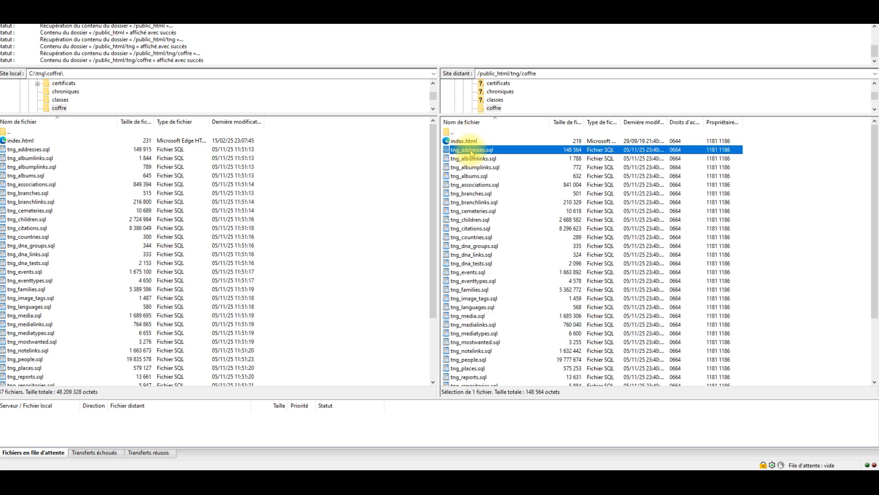
pyautogui.scroll(-3, 472, 154)
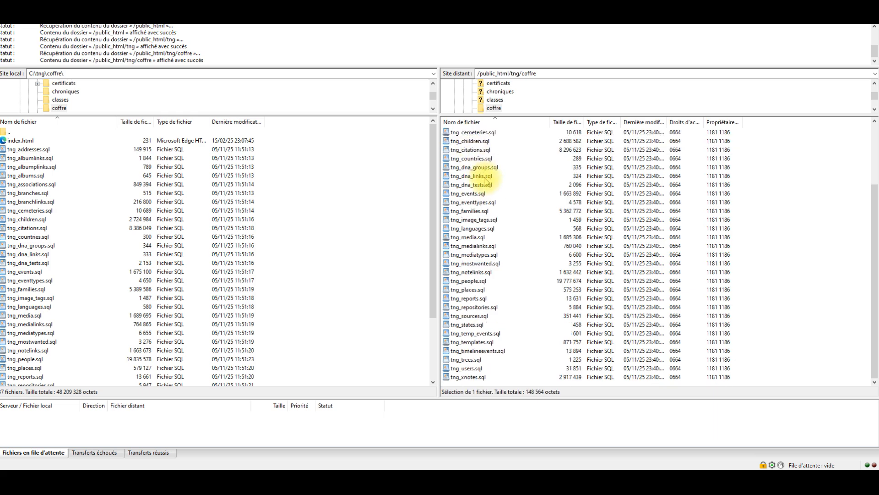
pyautogui.keyDown('shift'); pyautogui.click(466, 377); pyautogui.keyUp('shift')
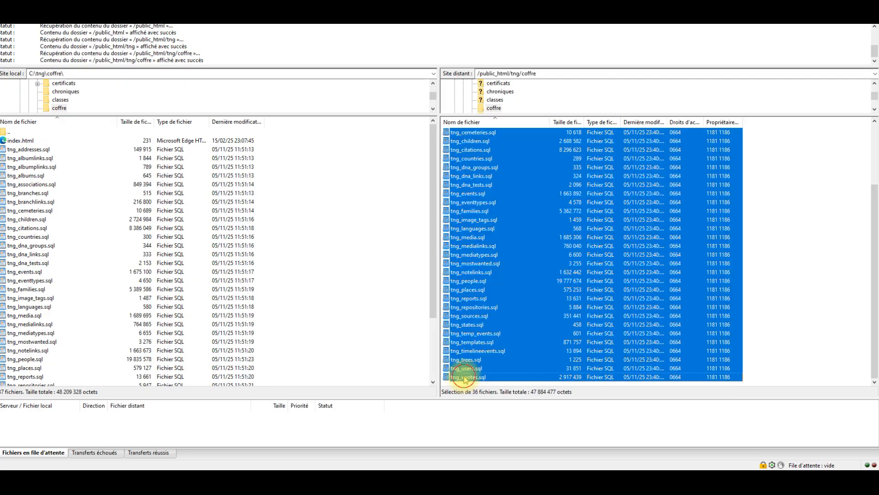
pyautogui.scroll(3, 566, 225)
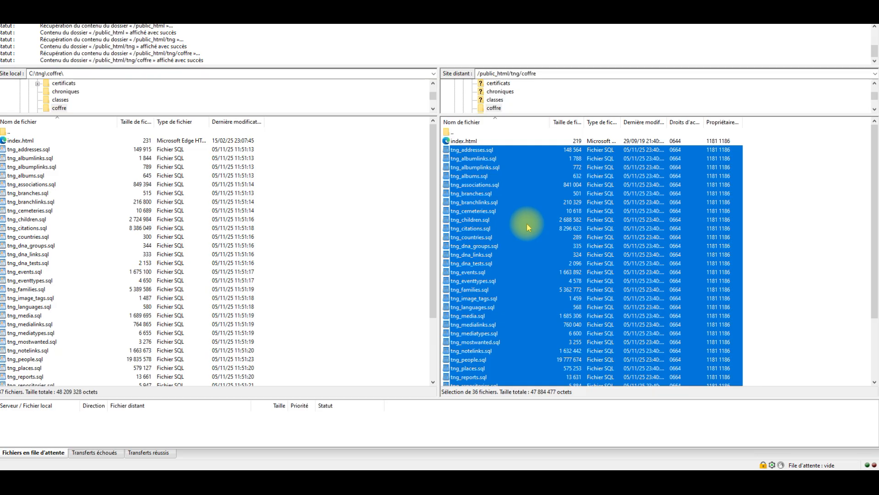
pyautogui.rightClick(474, 213)
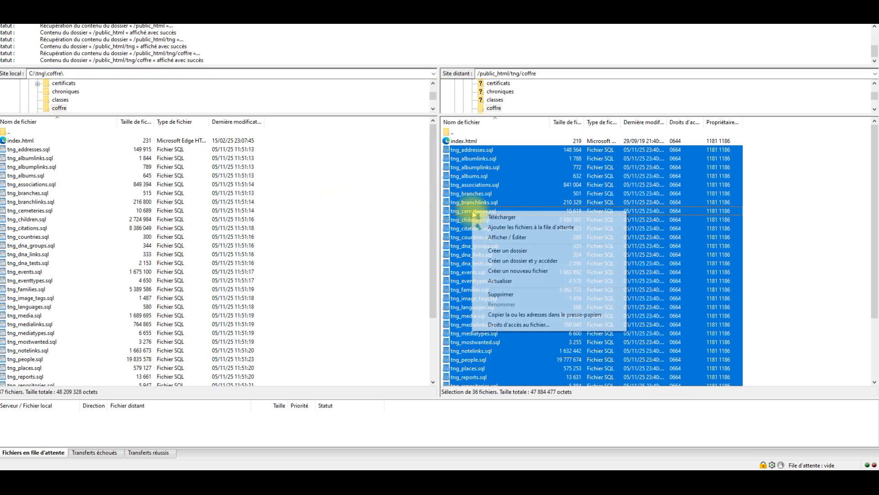
pyautogui.click(505, 217)
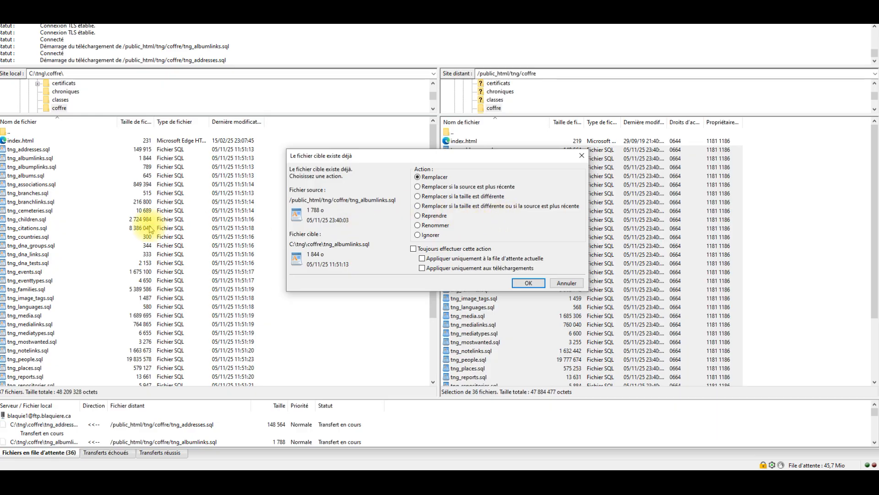
pyautogui.click(414, 248)
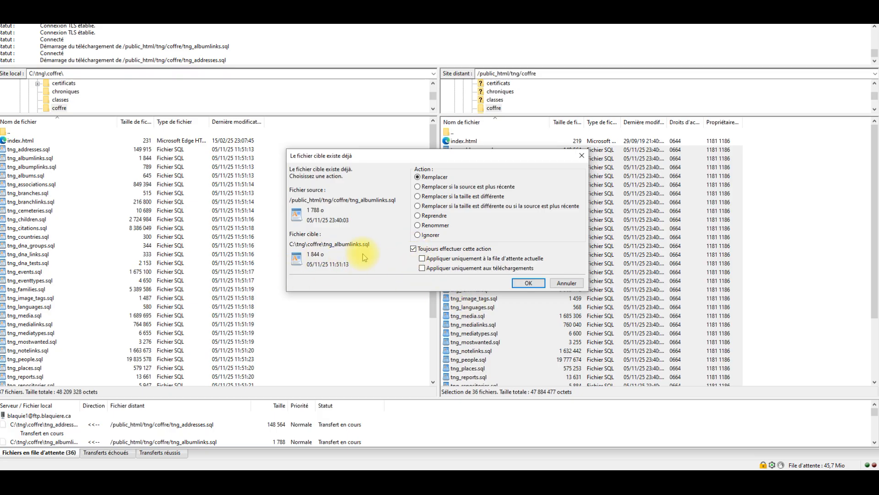
pyautogui.click(527, 282)
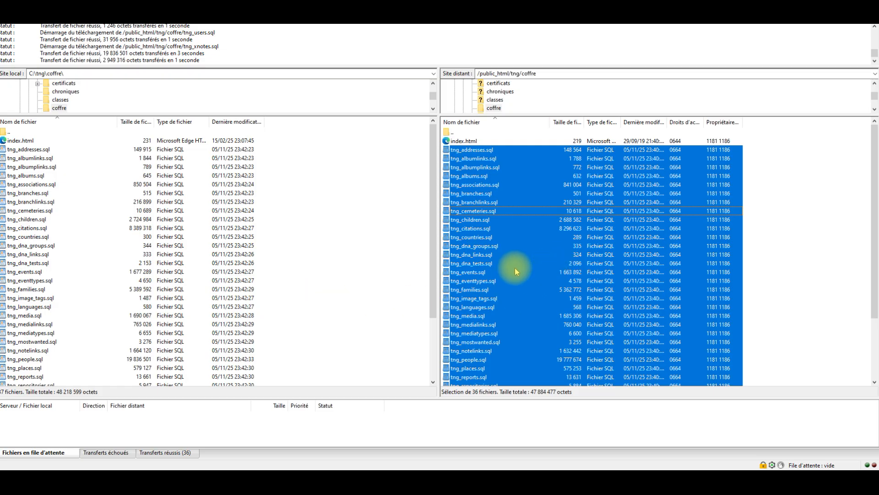
# Delete the selected SQL table files from the server's coffre folder, keeping index.html, and close the FTP client
pyautogui.press('Delete')
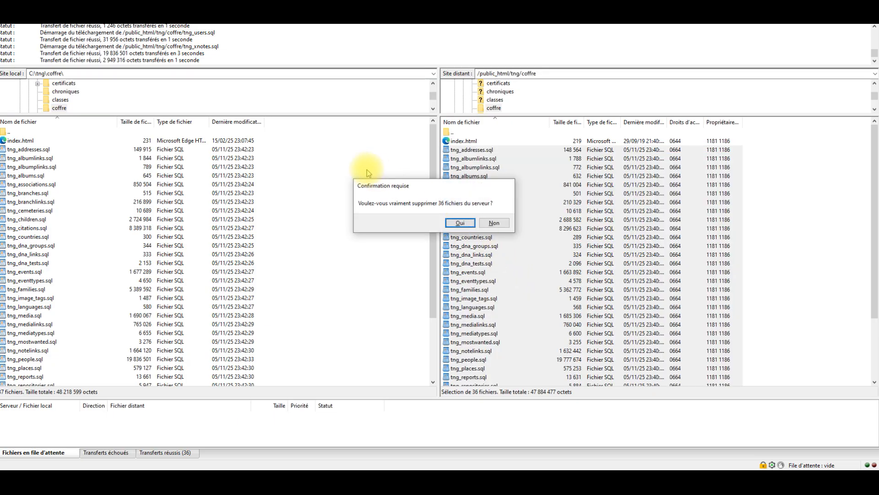
pyautogui.click(462, 223)
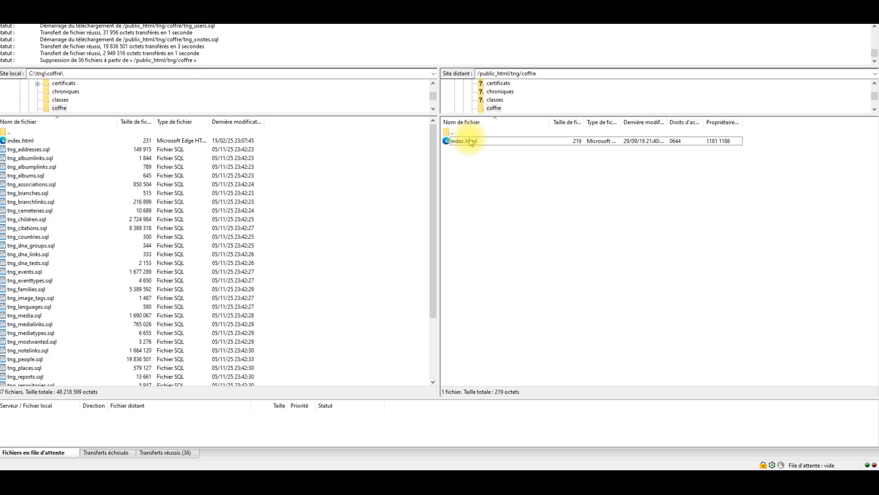
pyautogui.click(481, 169)
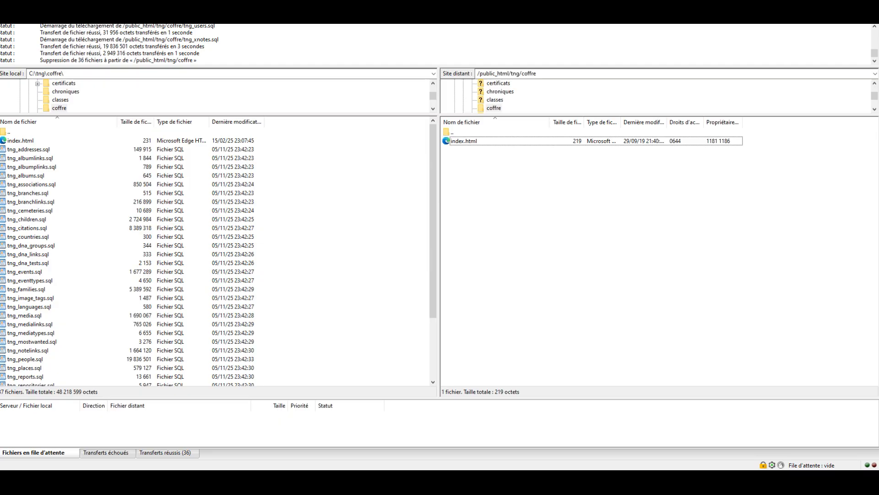
pyautogui.click(868, 6)
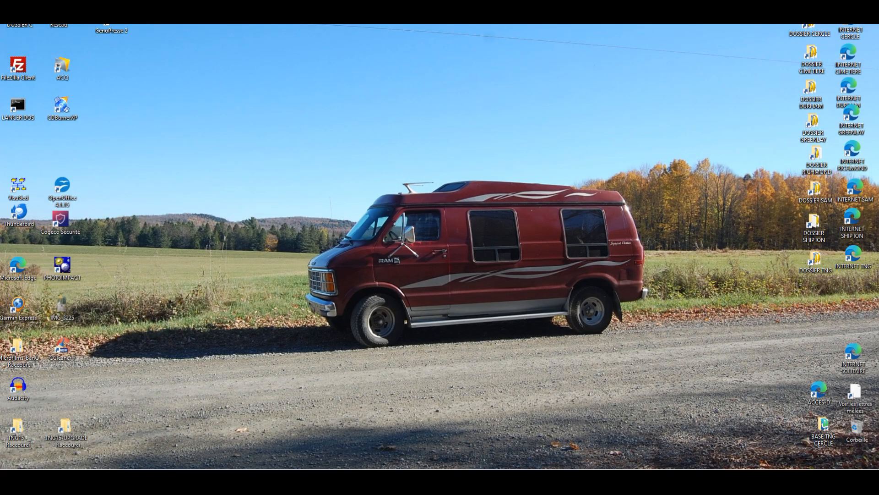
# Examine the copy commands of the TNG-BAK batch file from C:\TABLES BAK in Notepad++, and close the editor
pyautogui.moveTo(339, 1); pyautogui.dragTo(438, 36)
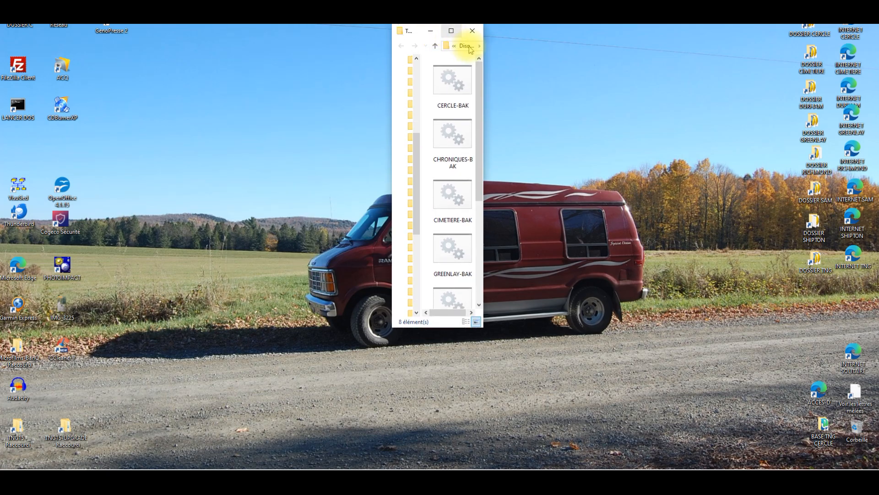
pyautogui.click(451, 31)
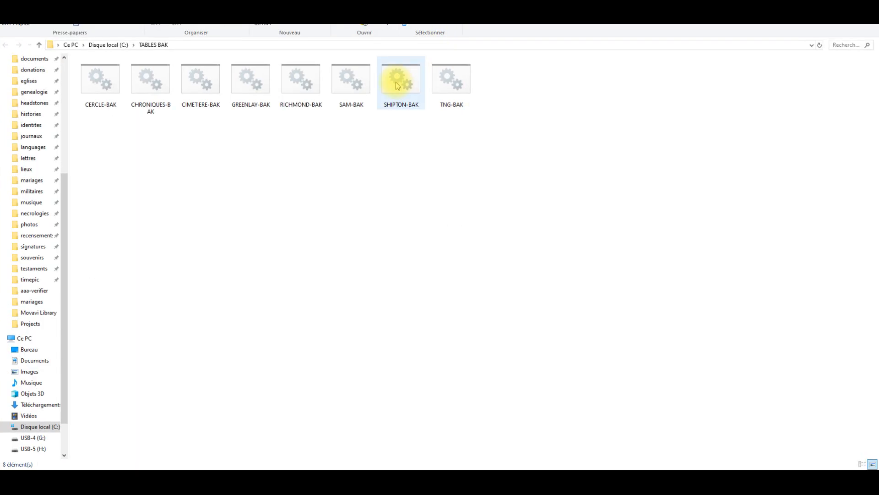
pyautogui.rightClick(457, 87)
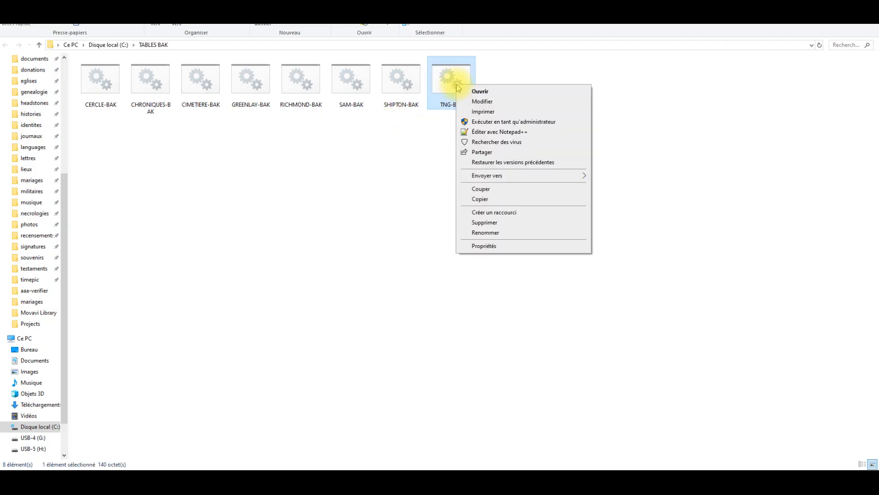
pyautogui.click(482, 132)
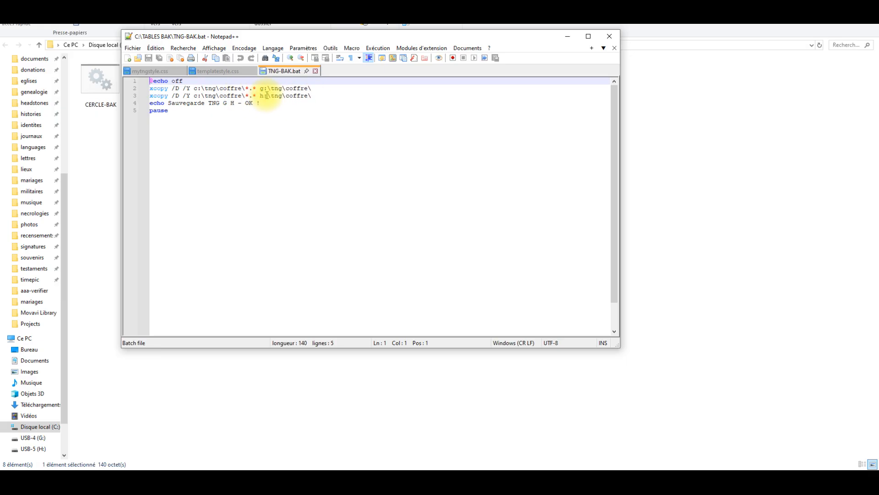
pyautogui.click(609, 37)
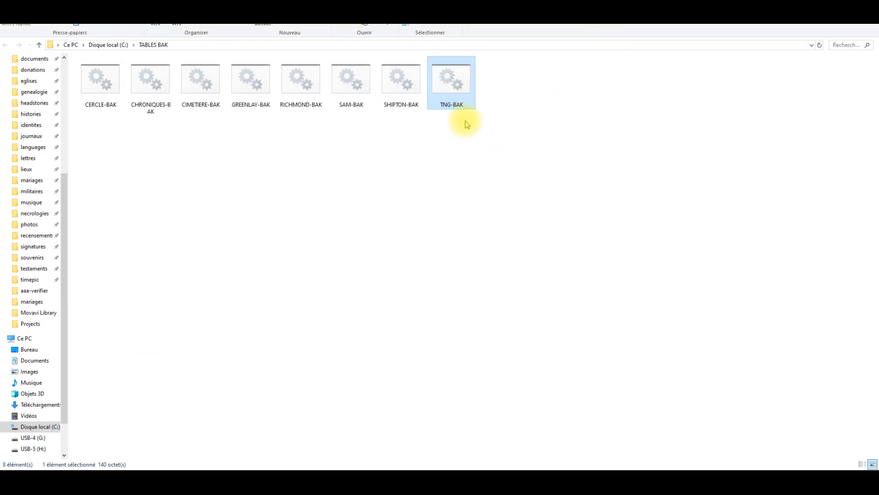
# Run the TNG-BAK batch file to copy the tables to the G: and H: drives, and close its console and folder
pyautogui.doubleClick(461, 87)
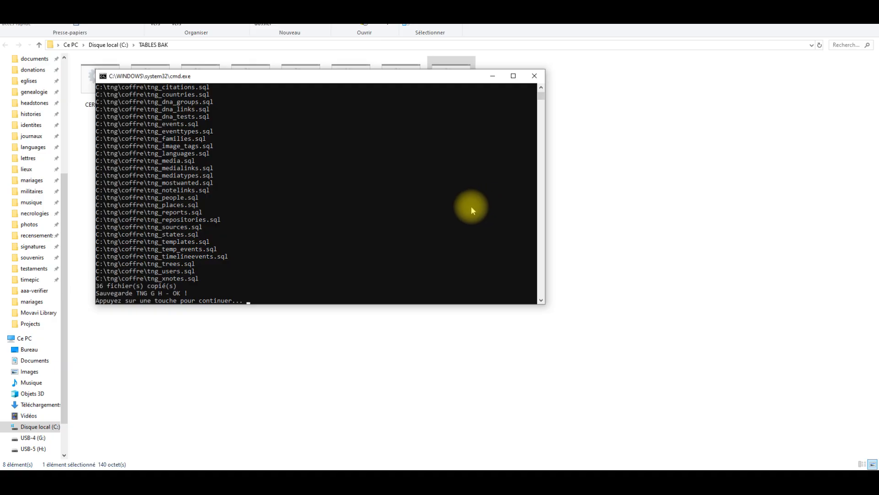
pyautogui.click(536, 77)
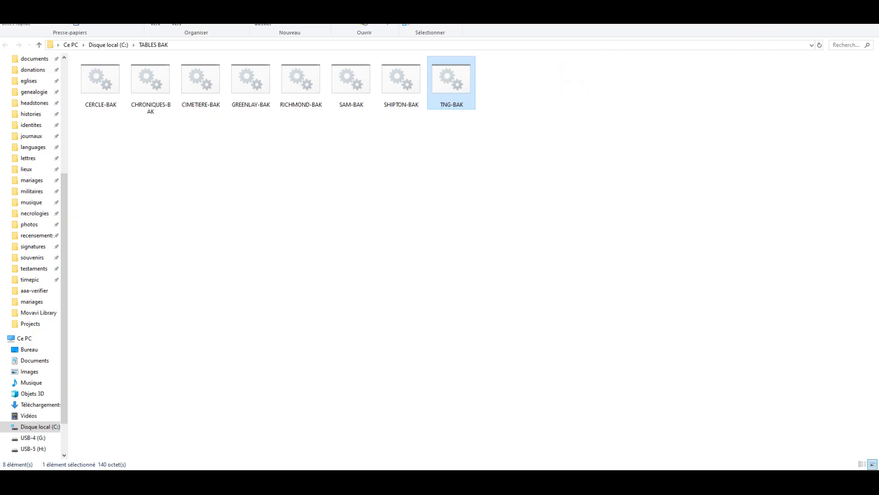
pyautogui.click(868, 6)
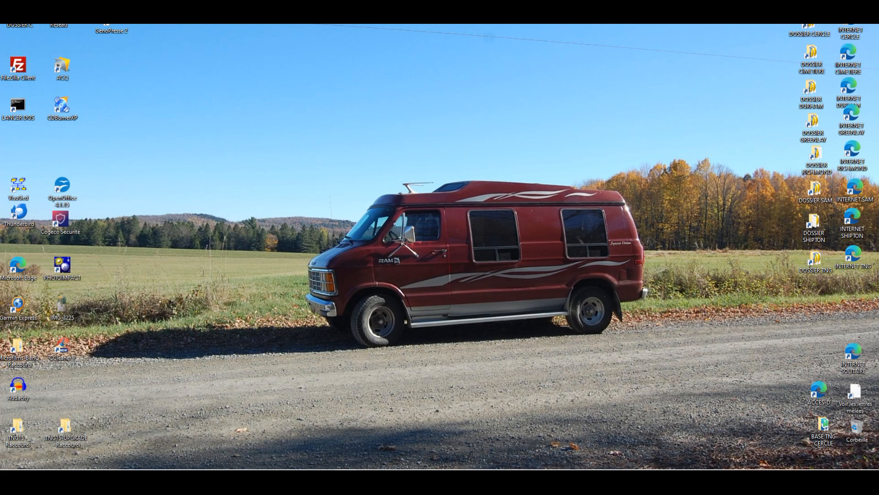
# Open the tng\coffre folder on the USB-4 (G:) drive to check the dates of the copied SQL files
pyautogui.doubleClick(20, 13)
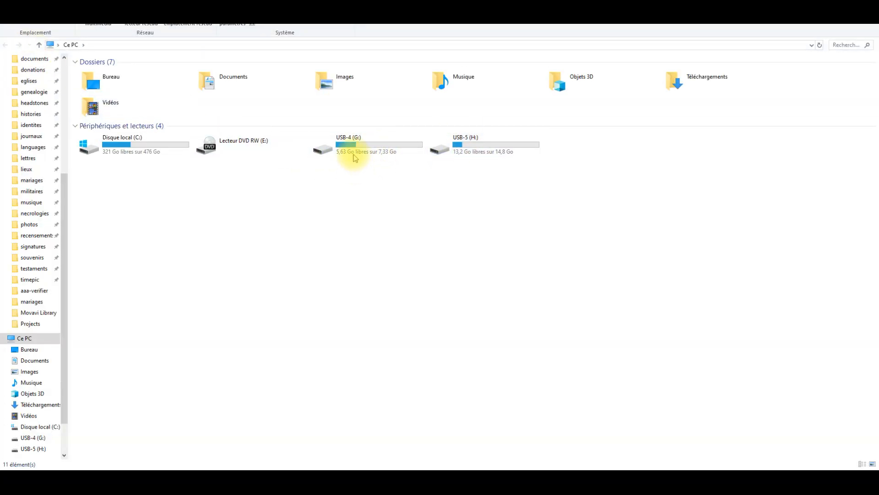
pyautogui.click(360, 142)
pyautogui.doubleClick(359, 142)
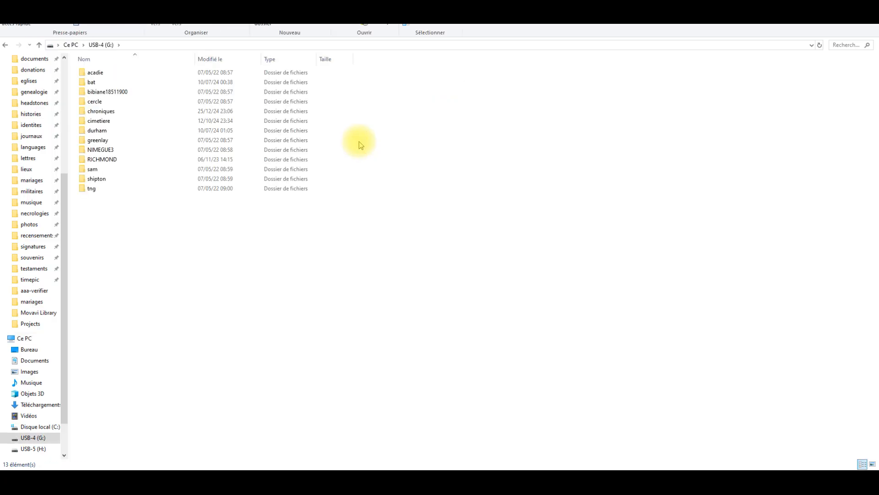
pyautogui.doubleClick(91, 189)
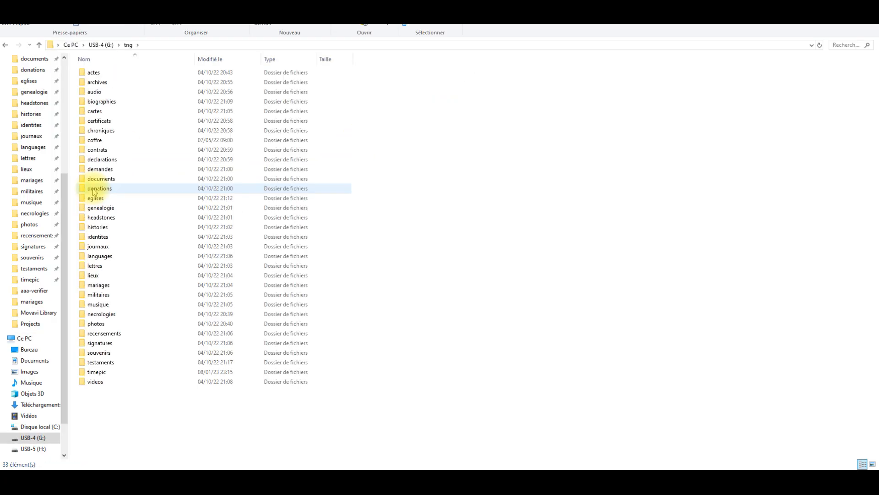
pyautogui.click(97, 141)
pyautogui.doubleClick(97, 141)
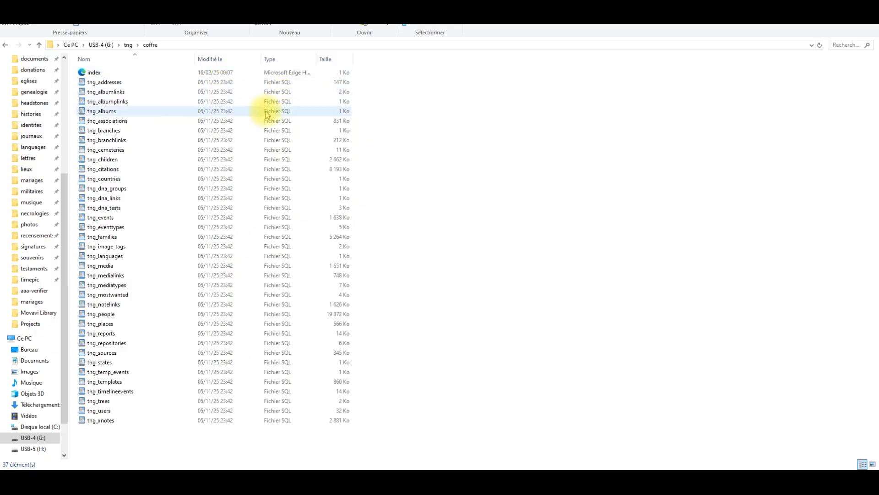
# Open the tng\coffre folder on the USB-5 (H:) drive to check the dates of the copied SQL files
pyautogui.click(71, 44)
pyautogui.doubleClick(467, 144)
pyautogui.doubleClick(93, 189)
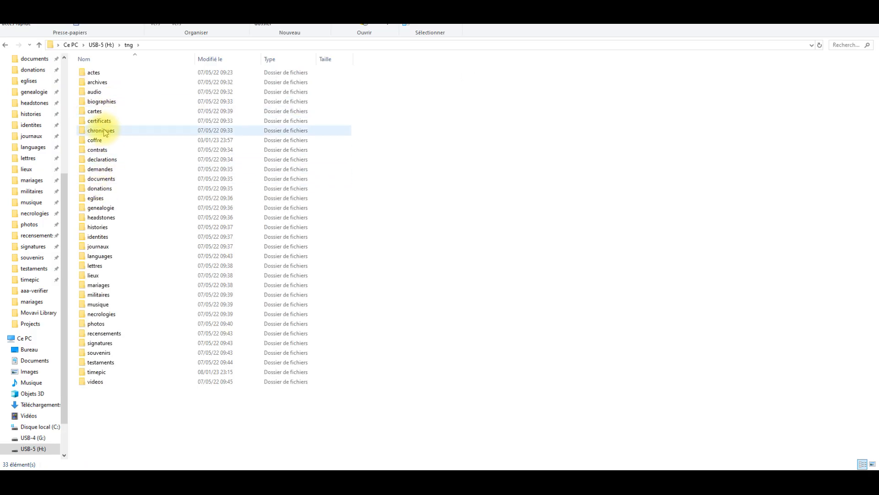
pyautogui.doubleClick(98, 140)
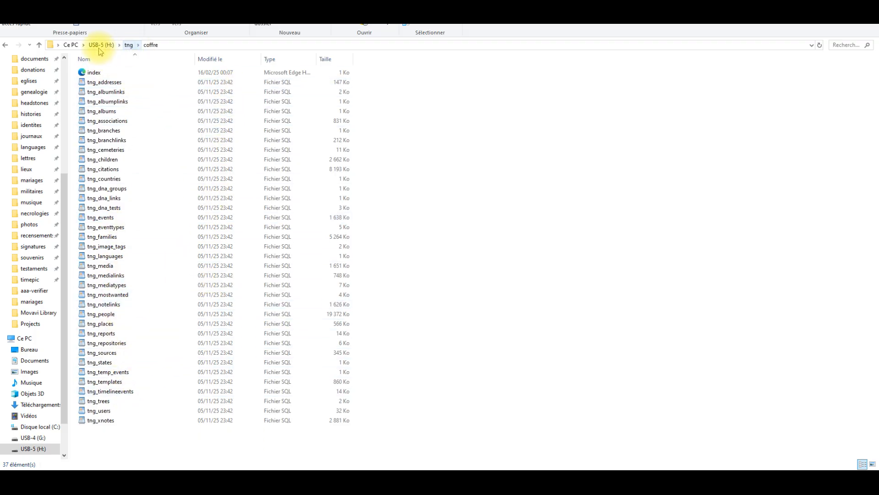
# Open the tng\coffre folder on the local C: drive to check the dates of its SQL table files
pyautogui.click(71, 45)
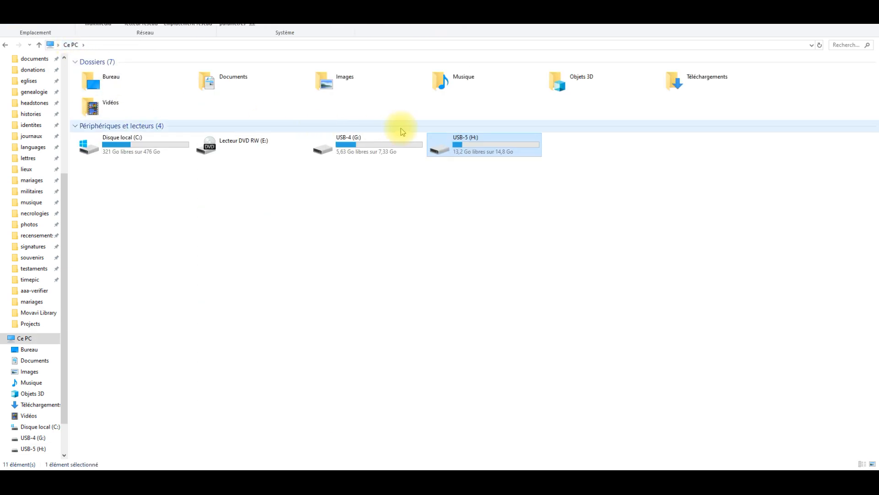
pyautogui.doubleClick(151, 155)
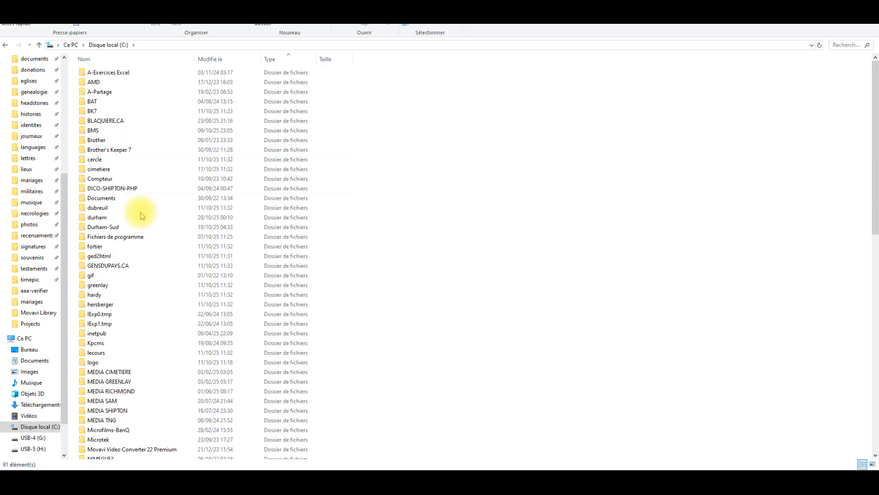
pyautogui.scroll(-16, 141, 215)
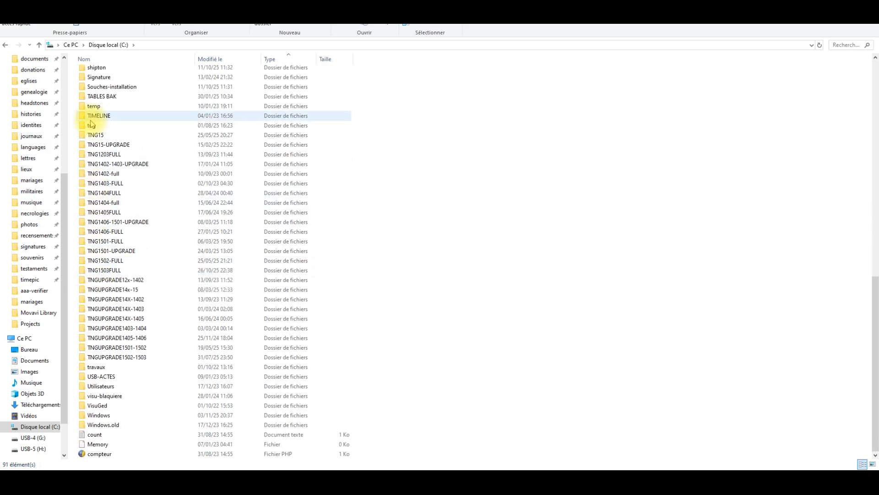
pyautogui.doubleClick(91, 125)
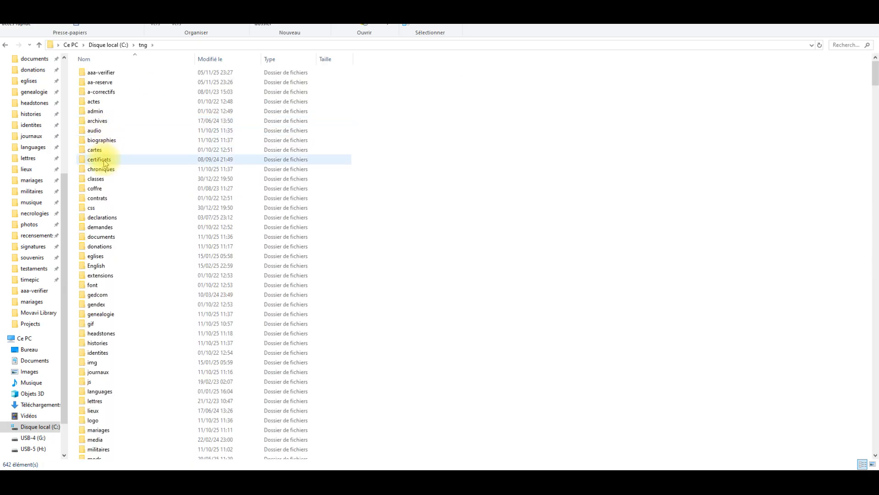
pyautogui.doubleClick(95, 189)
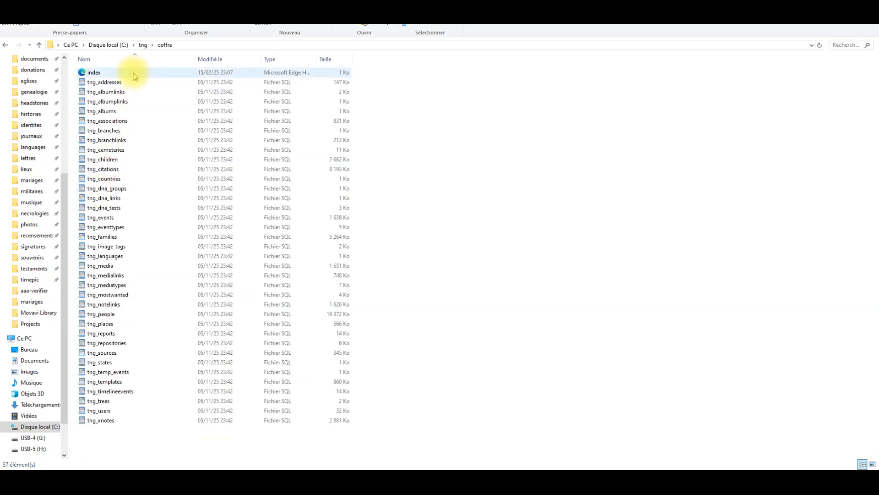